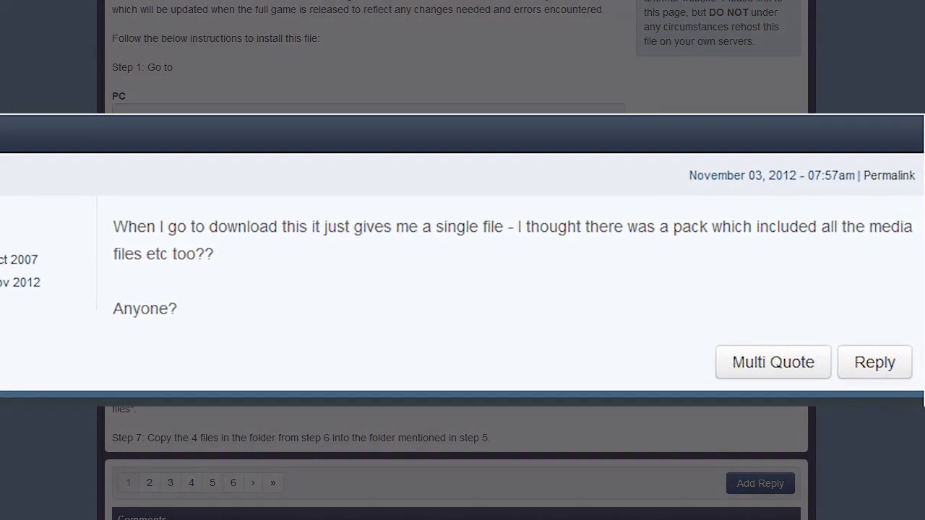
Download FM13 Susie Real Names Fixes.rar from the site's free MediaFire mirror.
left_click(575, 372)
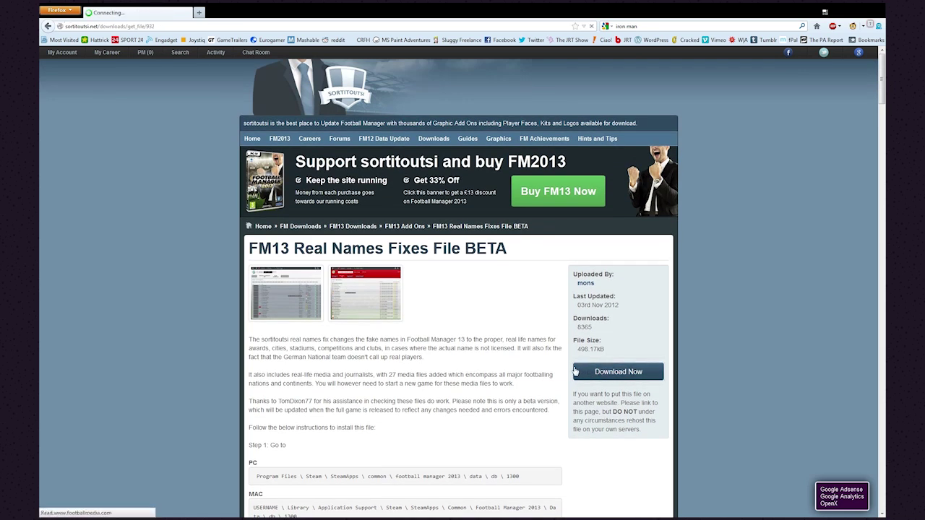
scroll(284, 484, "down", 5)
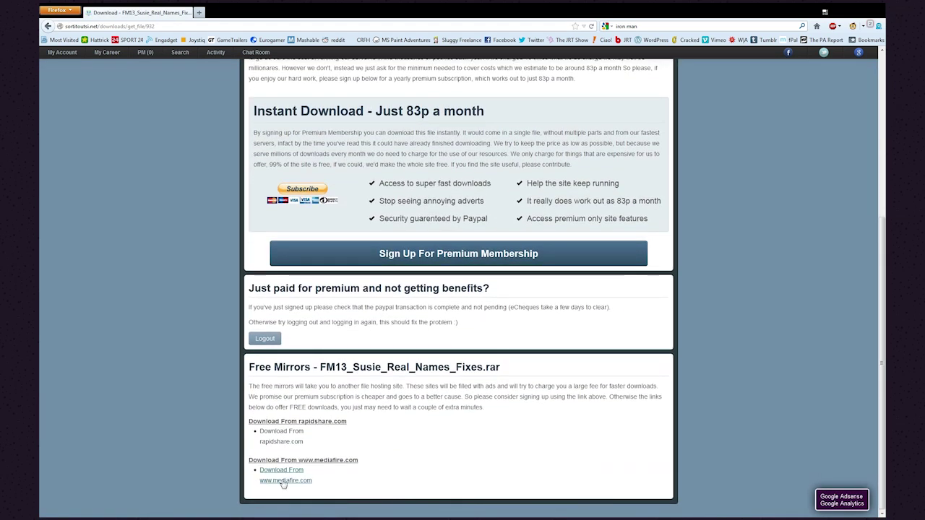
left_click(283, 481)
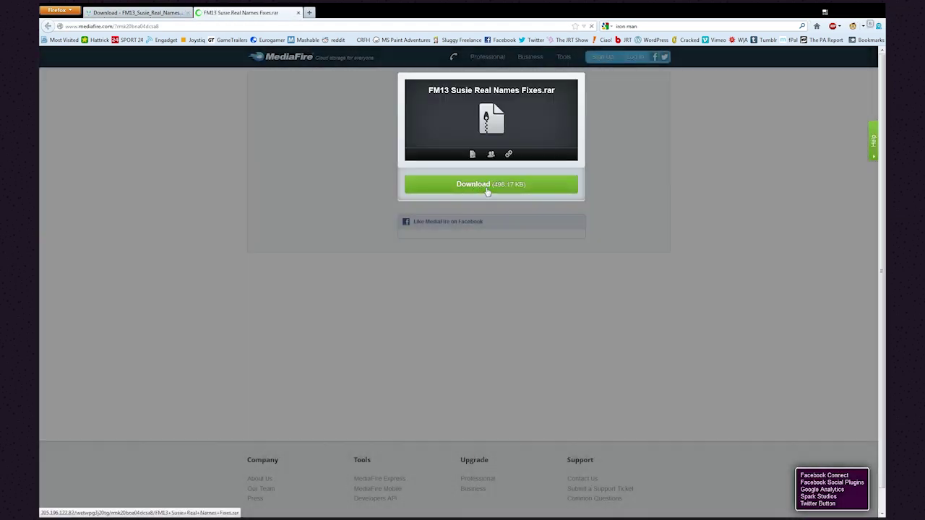
left_click(487, 190)
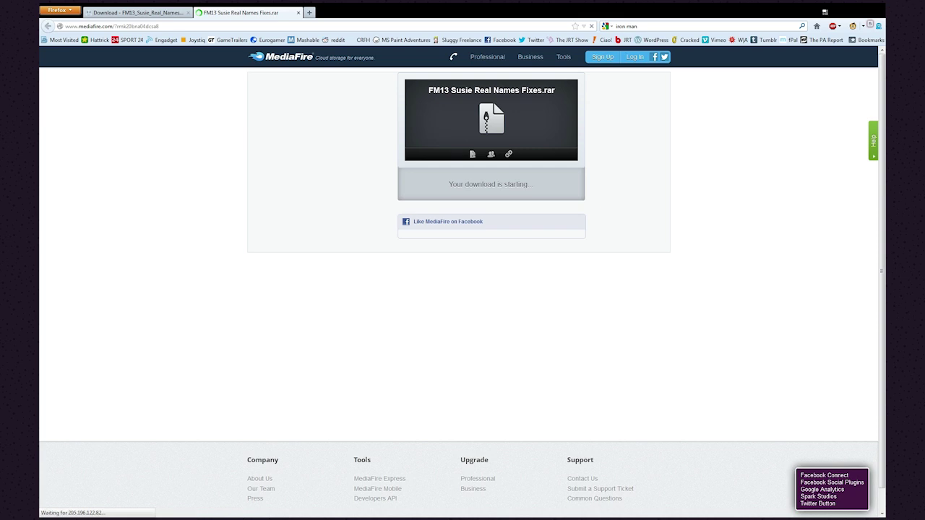
Extract FM13 Susie Real Names Fixes.rar in place with 7-Zip in Downloads\FM\2013 and open the extracted folder.
right_click(57, 512)
left_click(464, 326)
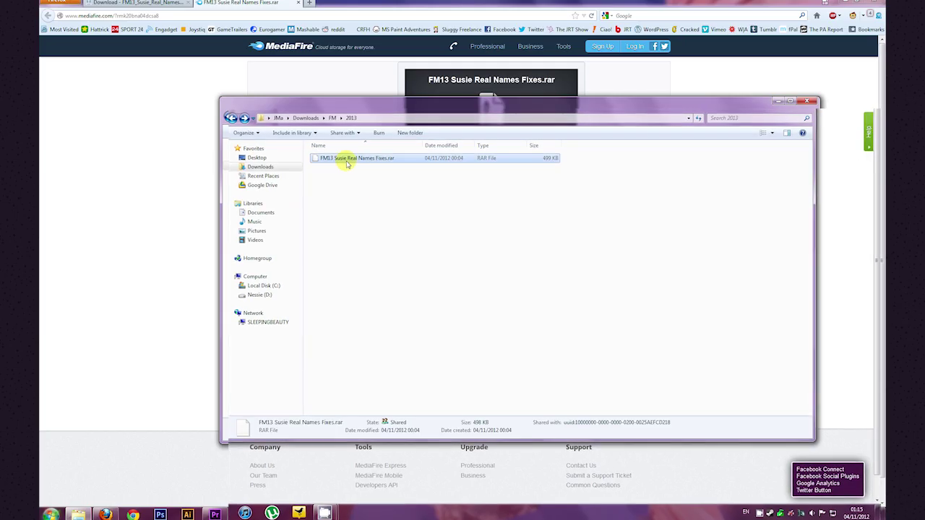
right_click(347, 164)
mouse_move(419, 176)
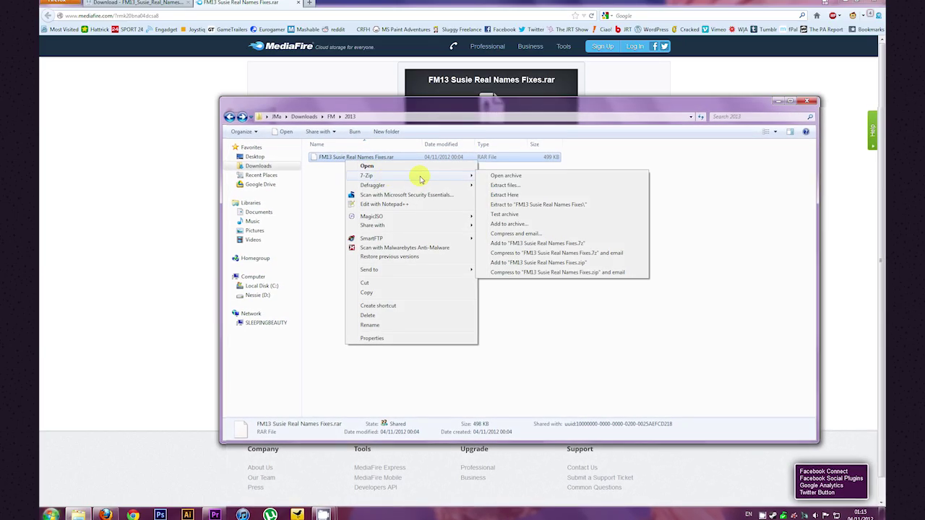
left_click(534, 196)
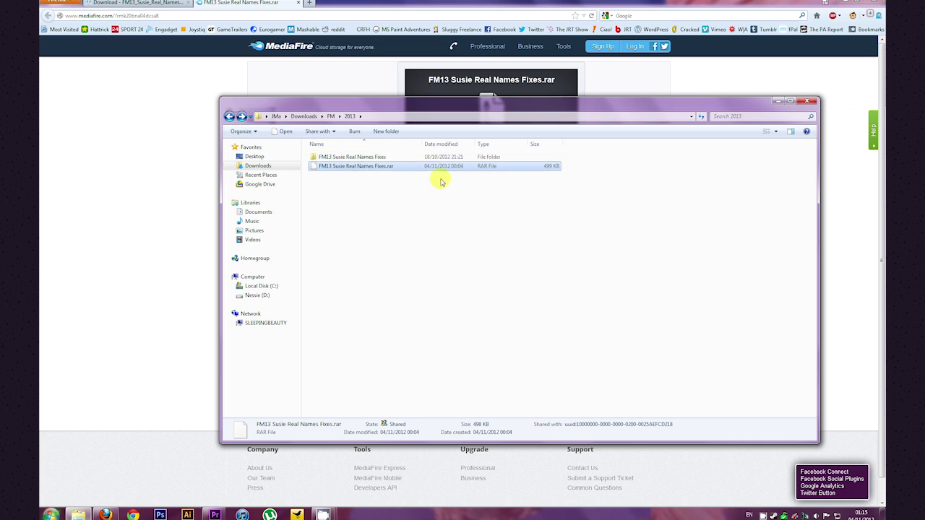
double_click(361, 157)
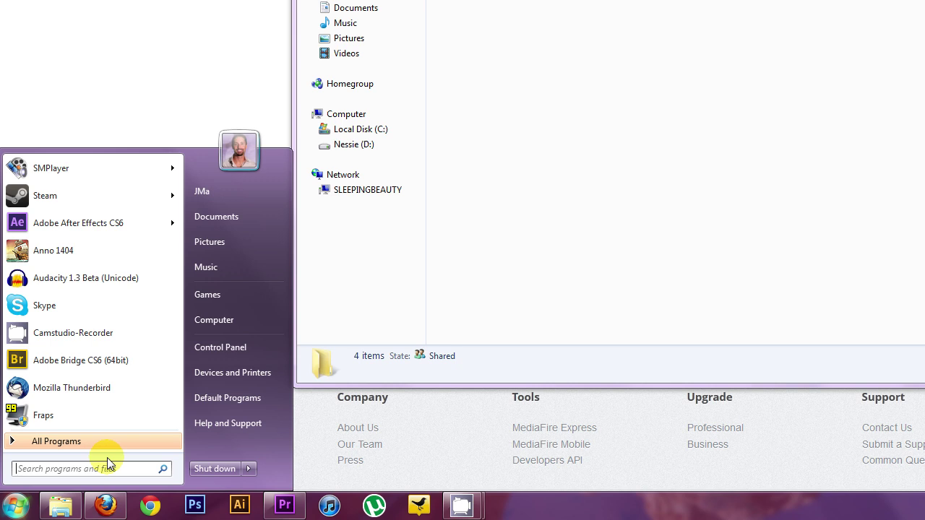
Search the computer for the game's database folder with "data/db/1300".
type("data/db/1300")
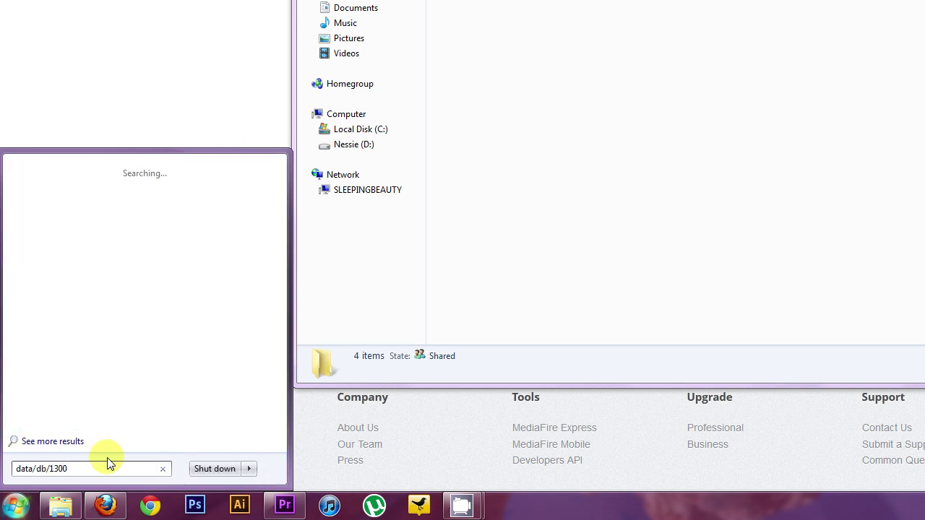
key("Return")
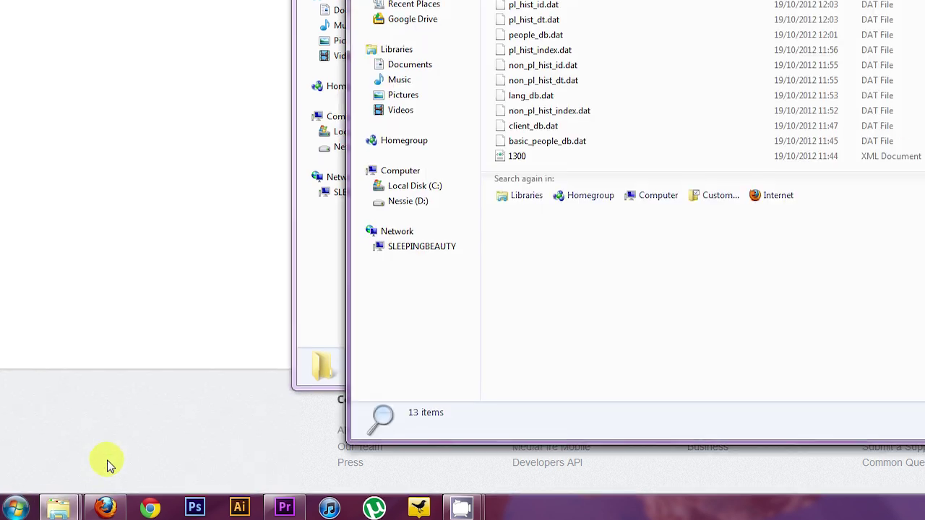
double_click(519, 66)
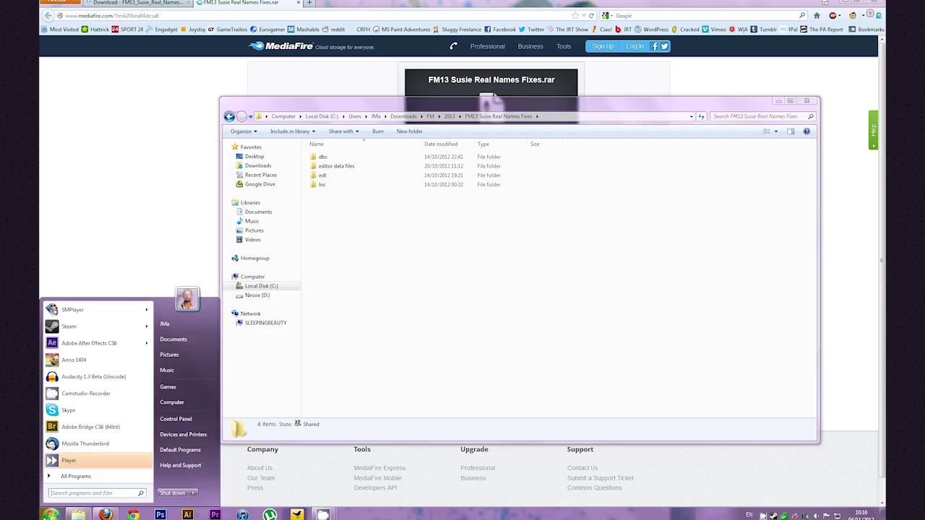
Open a new file window at the Steam folder inside Program Files (x86) on Local Disk (C:).
left_click(172, 401)
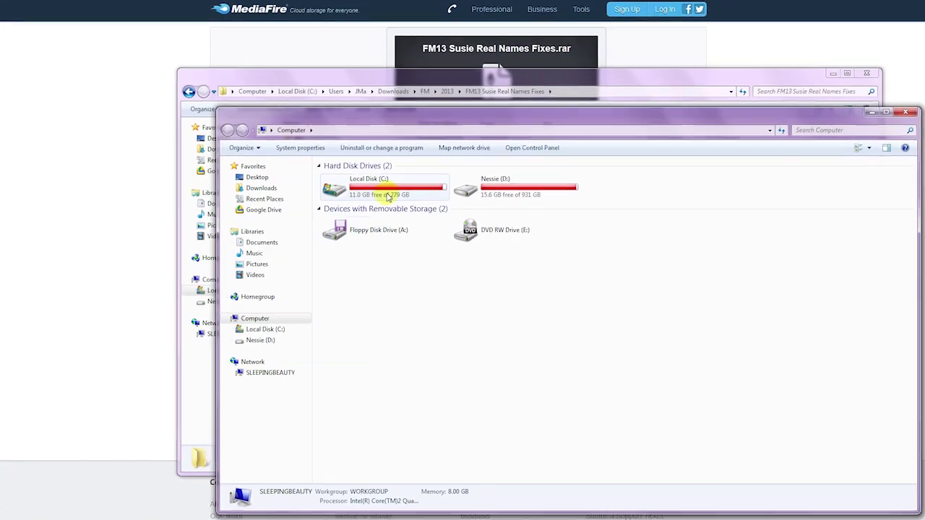
double_click(388, 197)
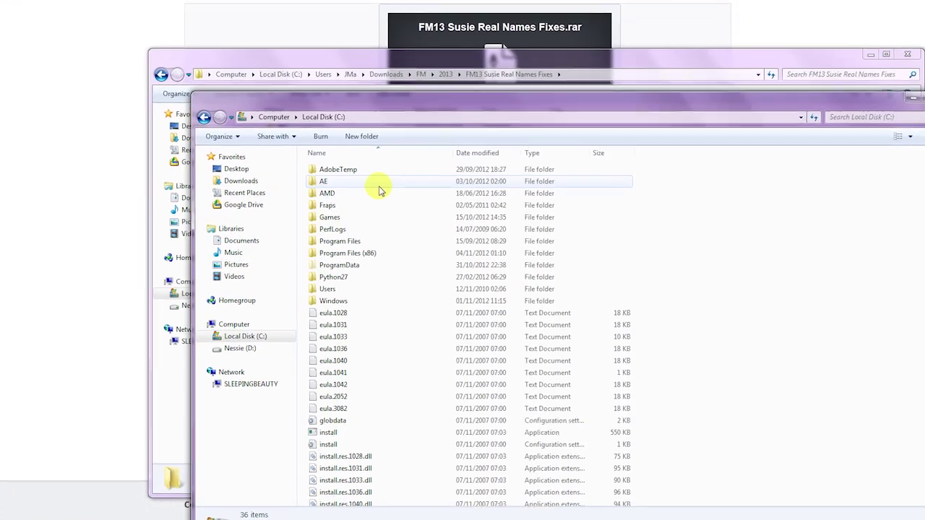
left_click(371, 254)
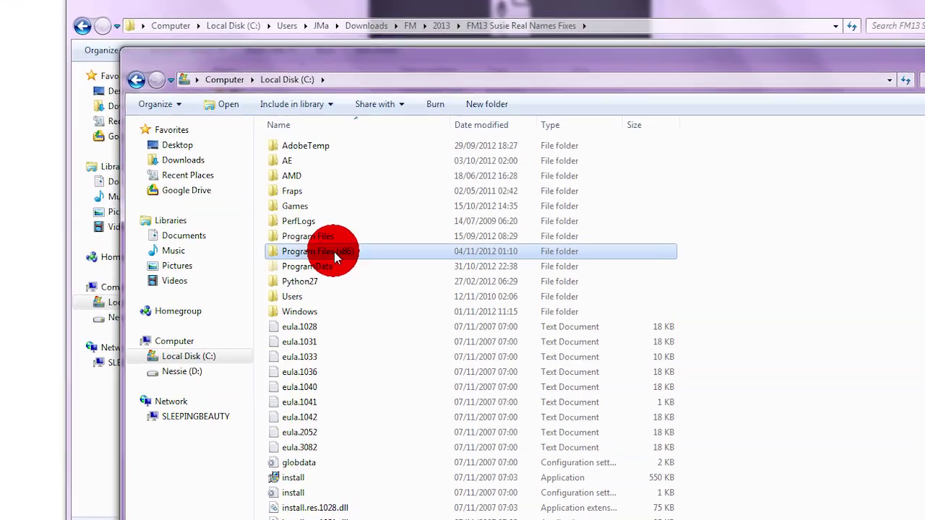
double_click(334, 252)
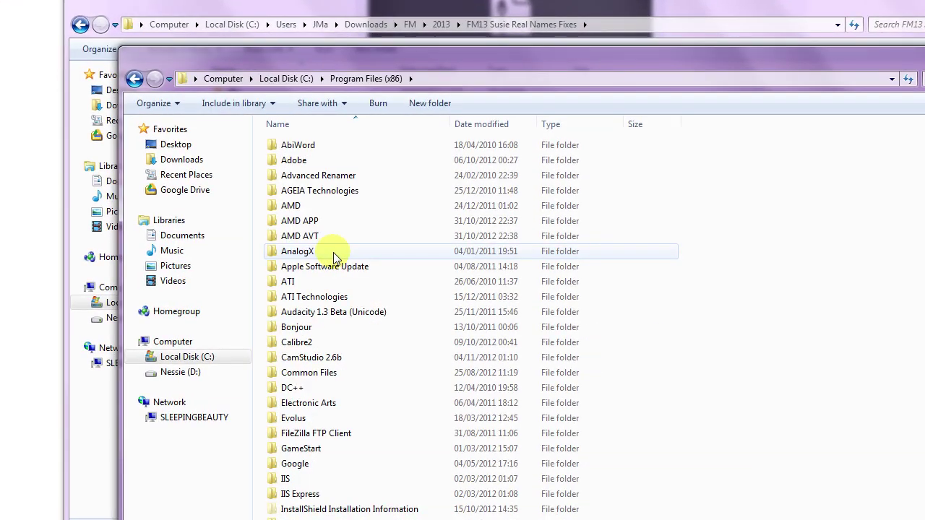
scroll(362, 303, "down", 15)
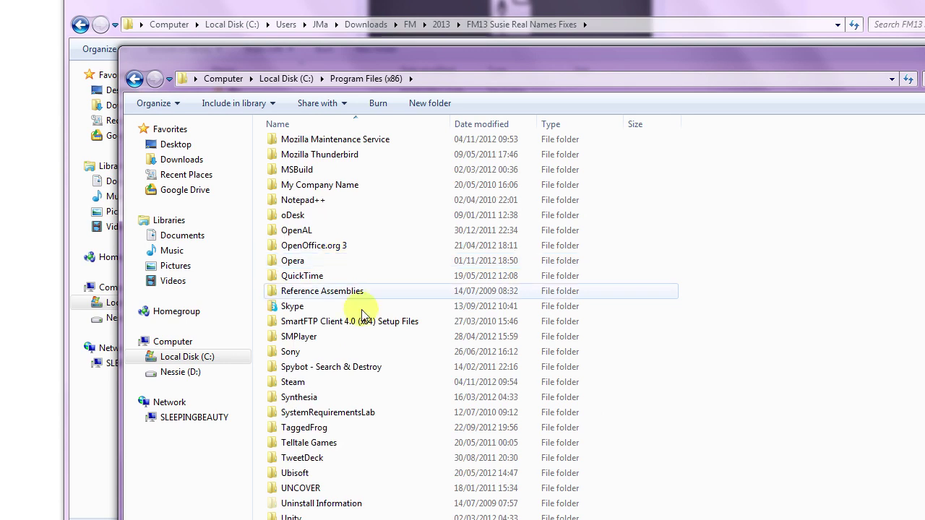
double_click(293, 381)
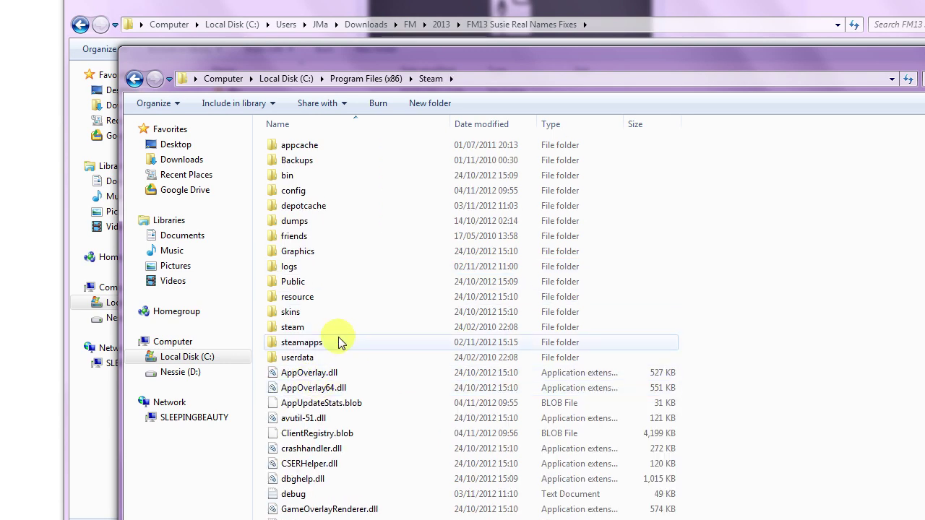
Navigate from the Steam folder to steamapps\common\Football Manager 2013\data\db\1300.
double_click(341, 342)
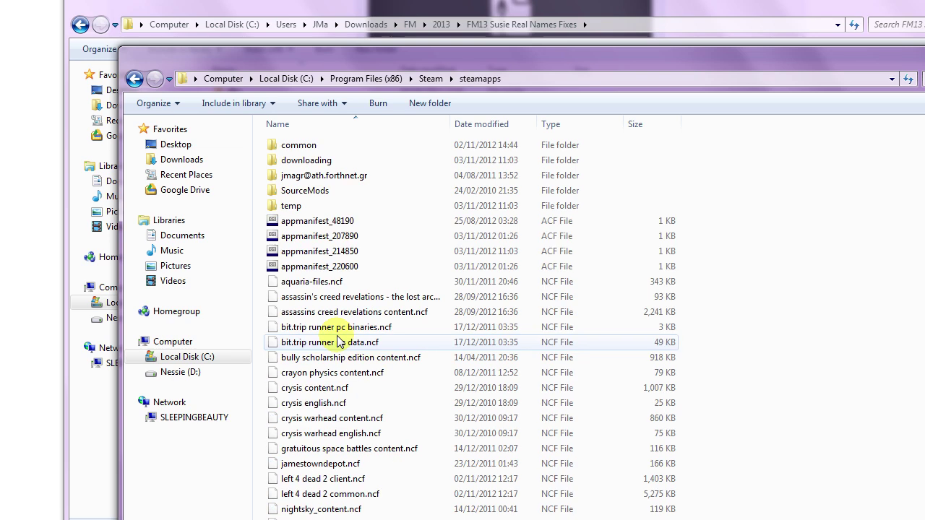
double_click(321, 148)
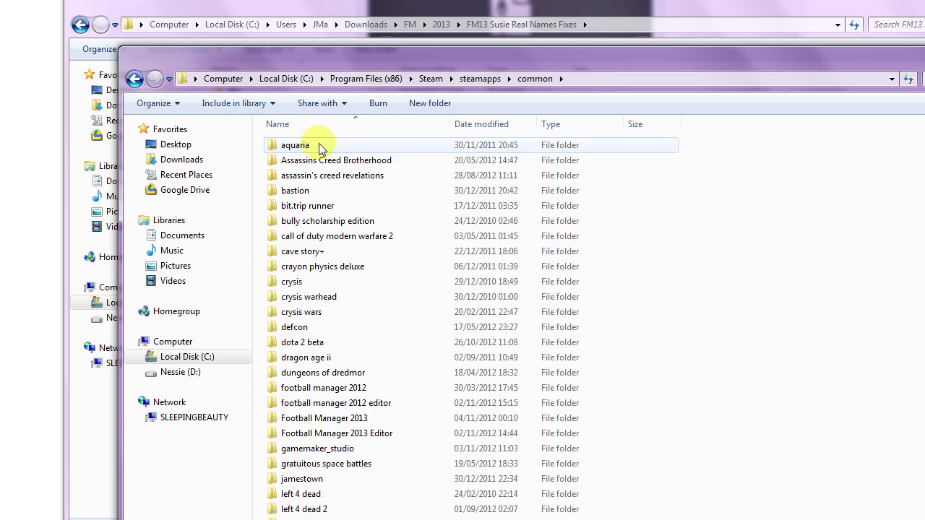
scroll(378, 347, "down", 3)
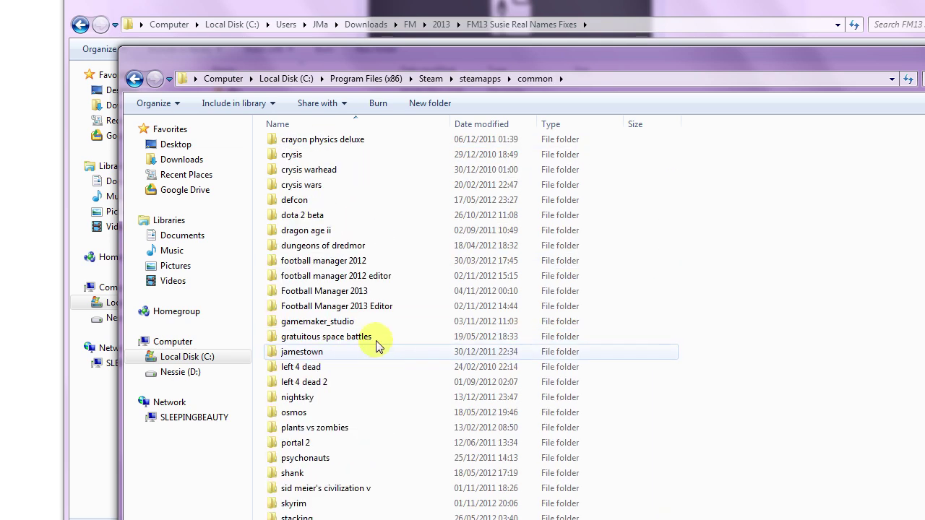
double_click(362, 291)
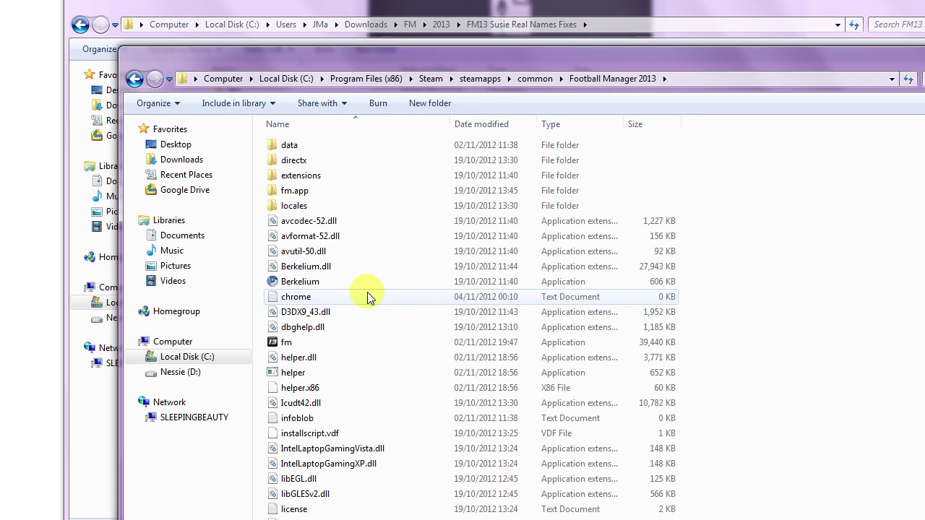
double_click(335, 148)
double_click(325, 160)
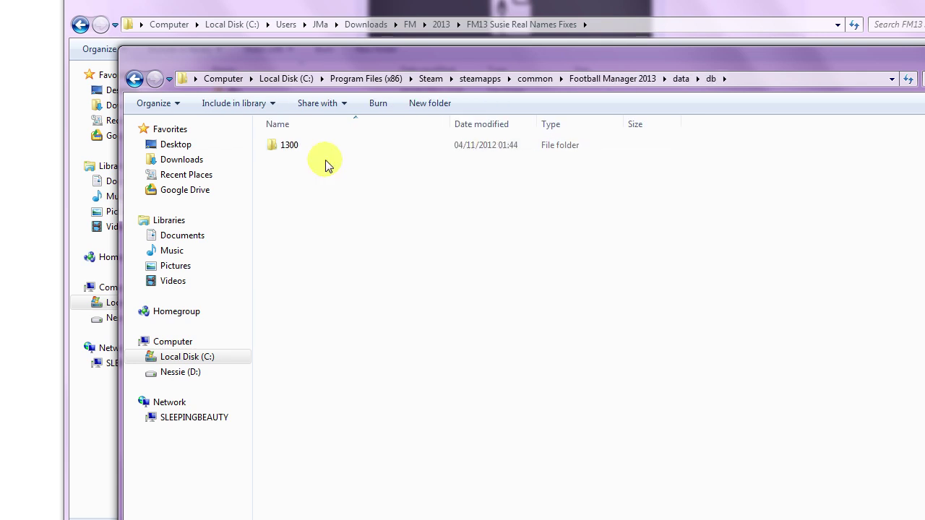
double_click(287, 146)
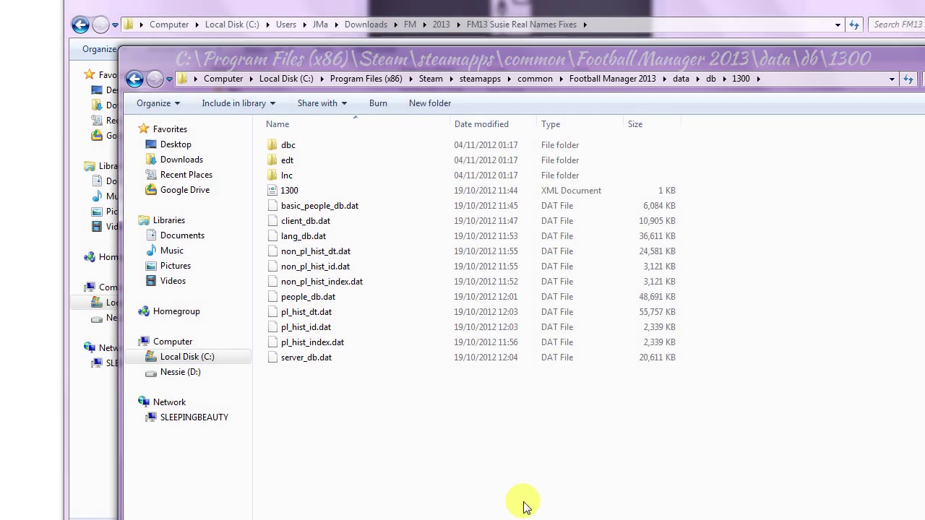
Delete the dbc, edt and lnc folders from the game's 1300 folder.
left_click_drag(690, 162, 290, 176)
key("Delete")
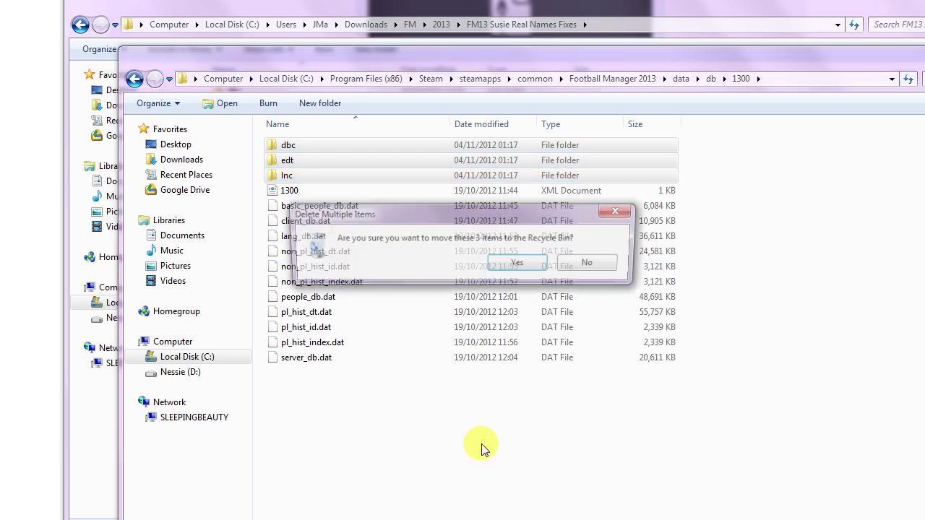
left_click(505, 266)
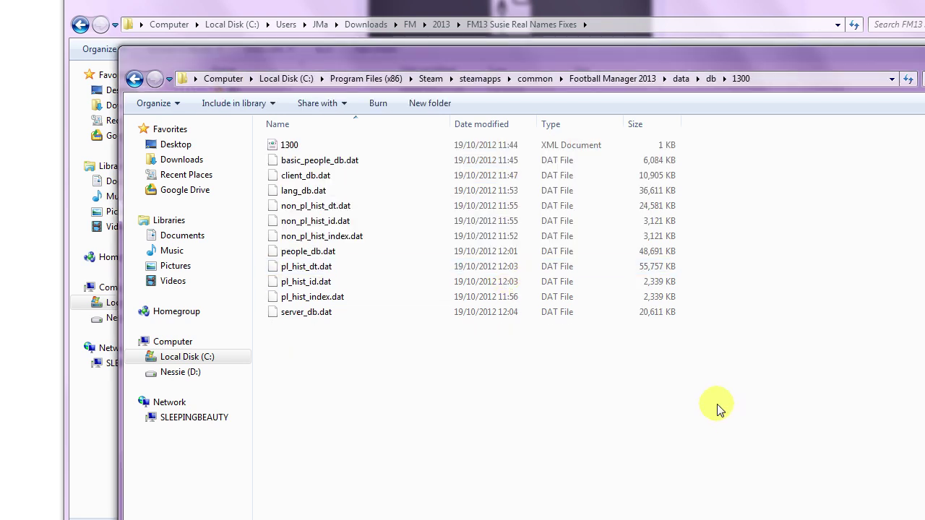
Copy the dbc, edt and lnc folders from FM13 Susie Real Names Fixes into the game's 1300 folder.
left_click(656, 8)
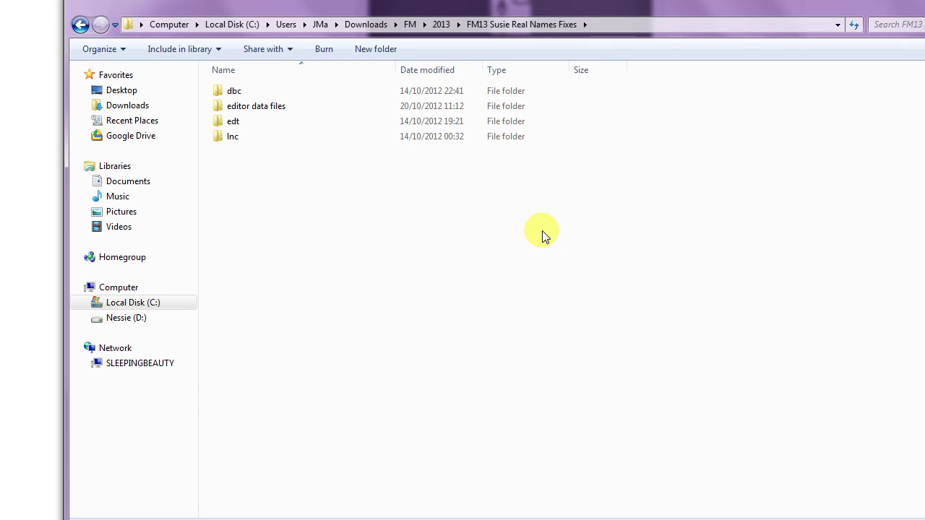
left_click(232, 94)
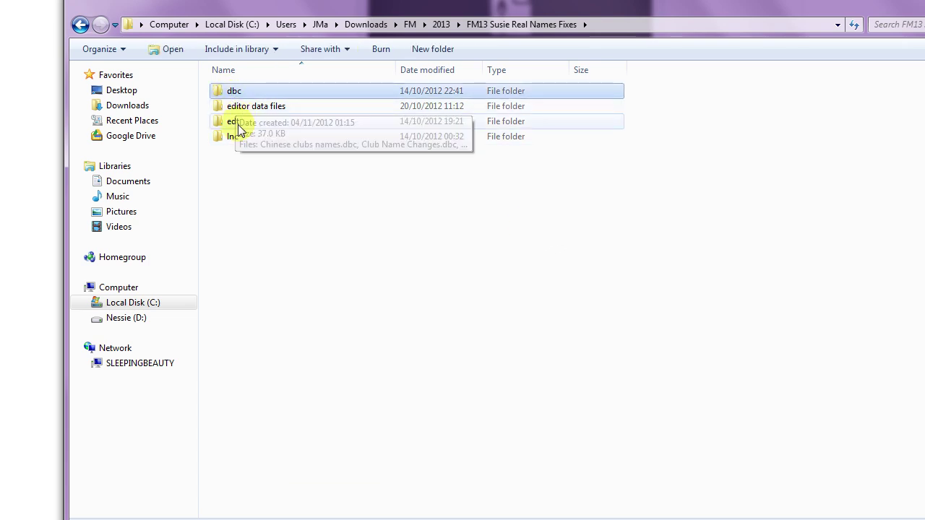
left_click(231, 121, "ctrl")
left_click(233, 137, "ctrl")
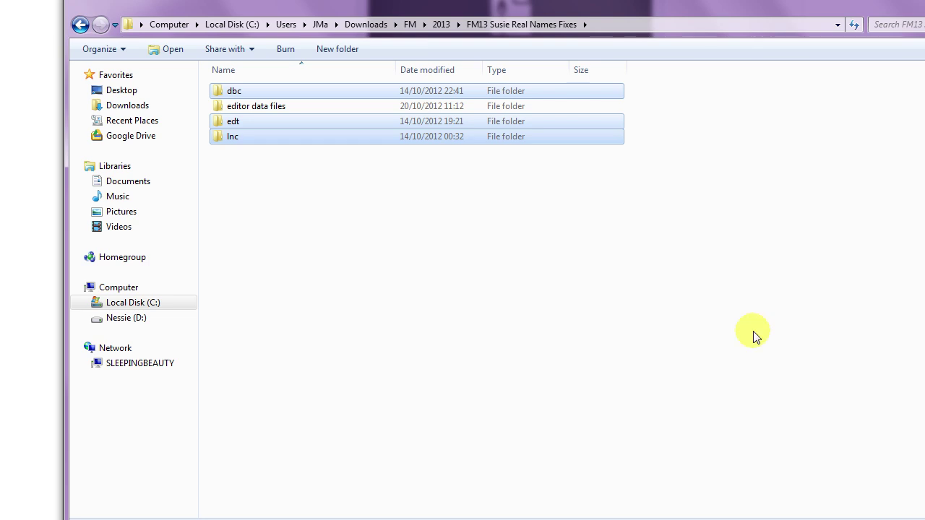
key("alt+Tab")
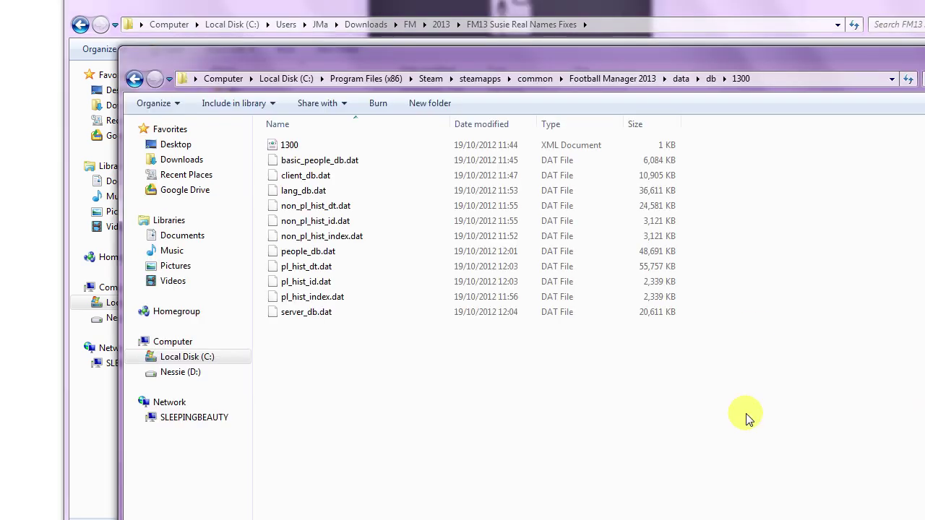
key("ctrl+v")
left_click(749, 425)
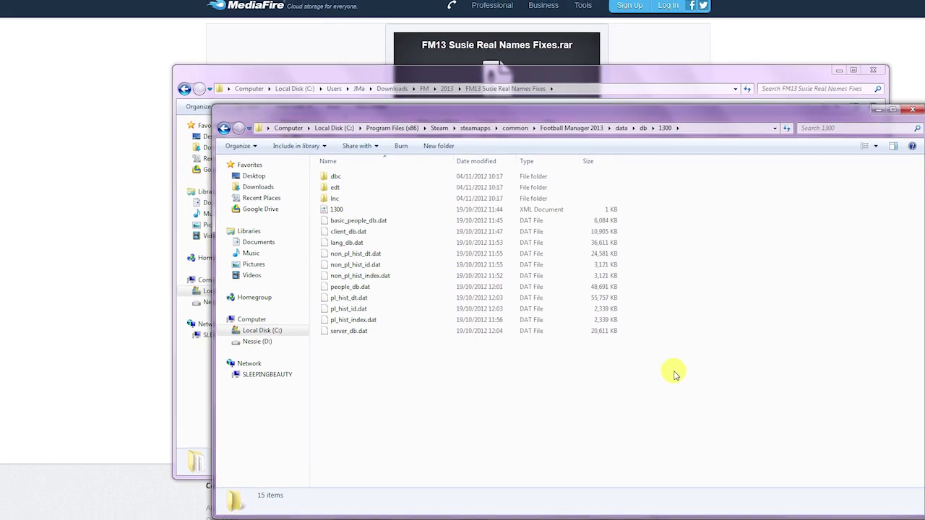
Close the 1300 folder window and open the editor data files folder in the extracted pack.
left_click(902, 114)
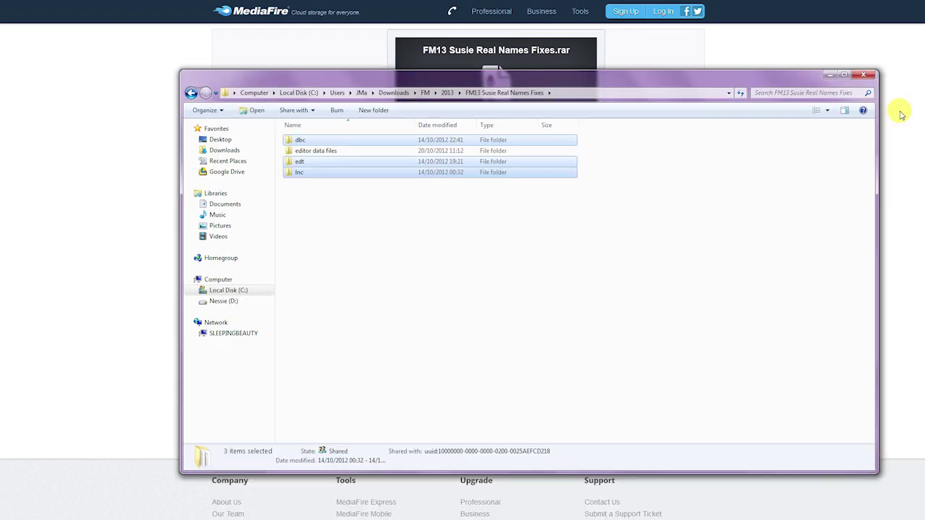
left_click(623, 228)
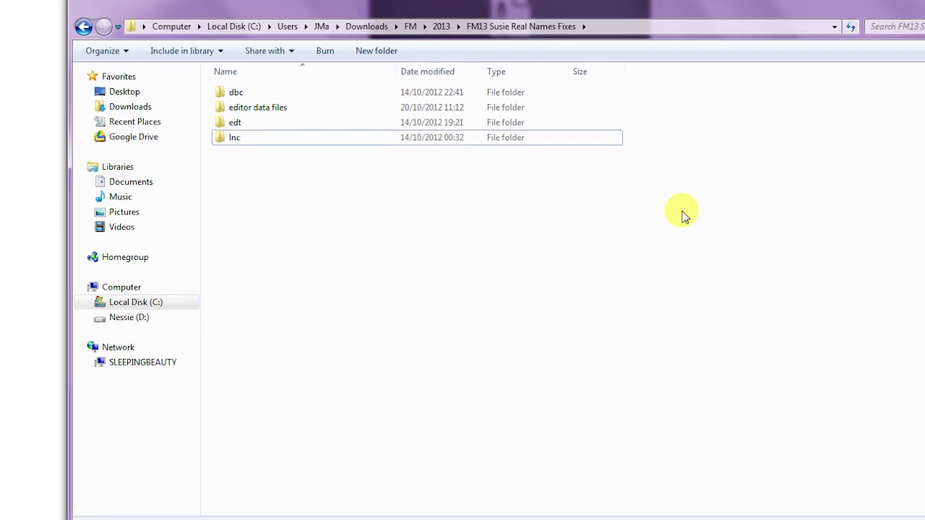
double_click(264, 107)
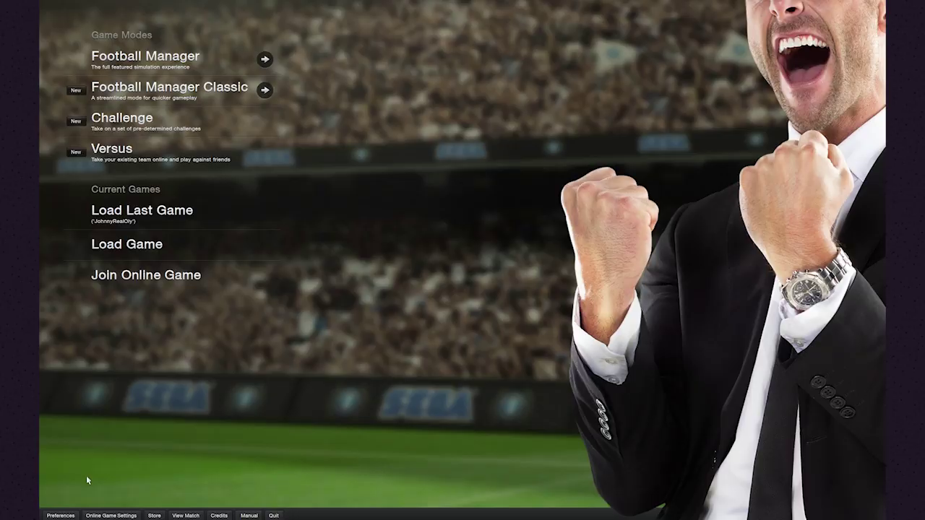
Open the Saving preferences in Football Manager 2013.
left_click(60, 516)
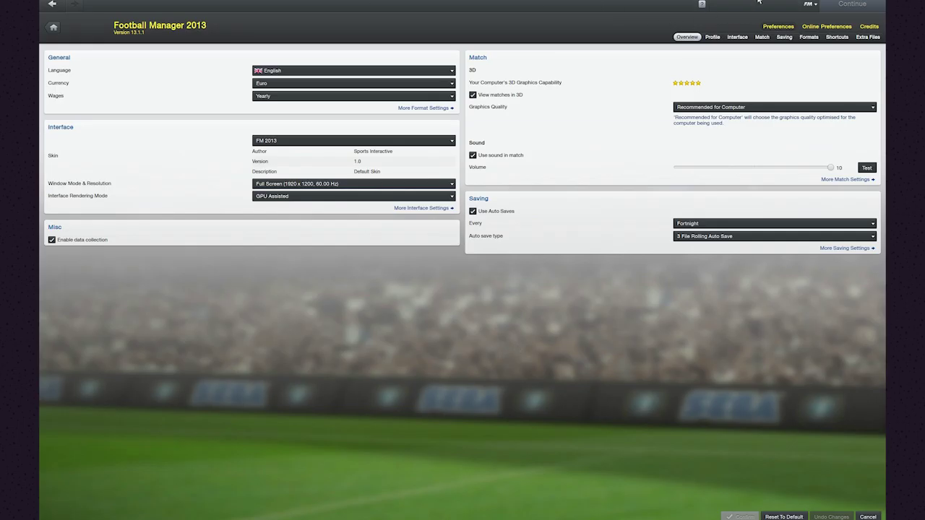
left_click(784, 40)
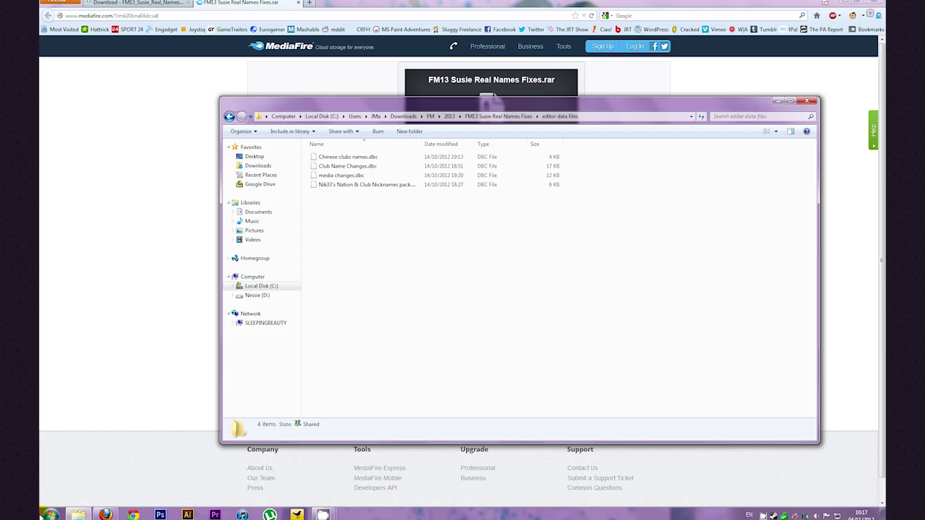
Open the Football Manager 2013 folder under Sports Interactive in the Documents library.
left_click(48, 513)
left_click(196, 335)
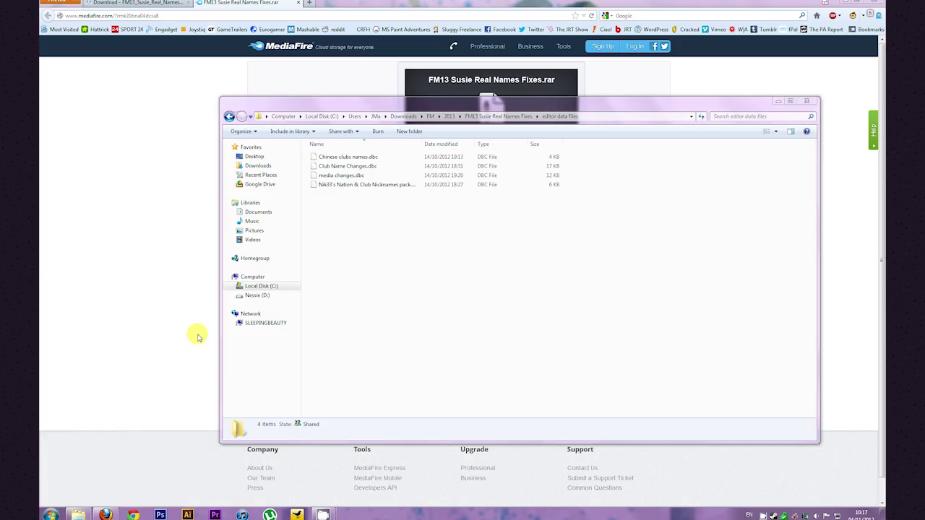
scroll(496, 408, "down", 3)
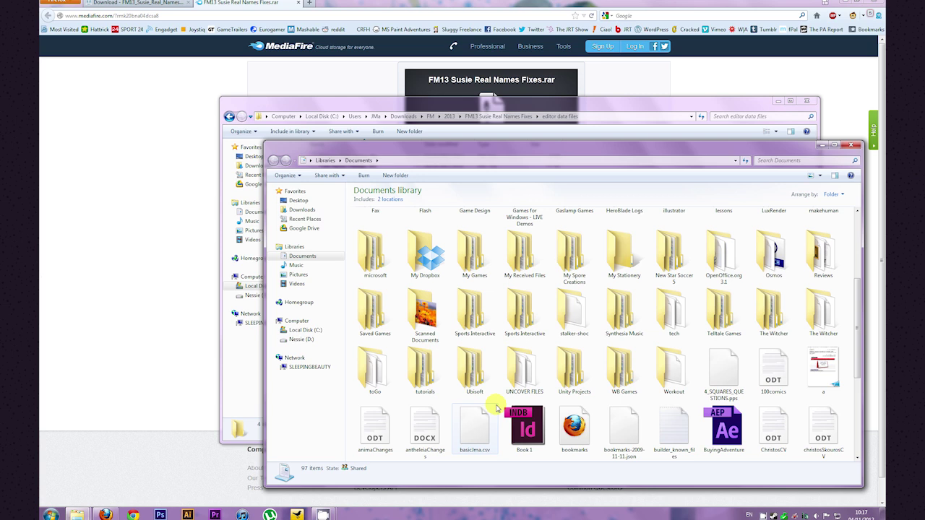
double_click(476, 302)
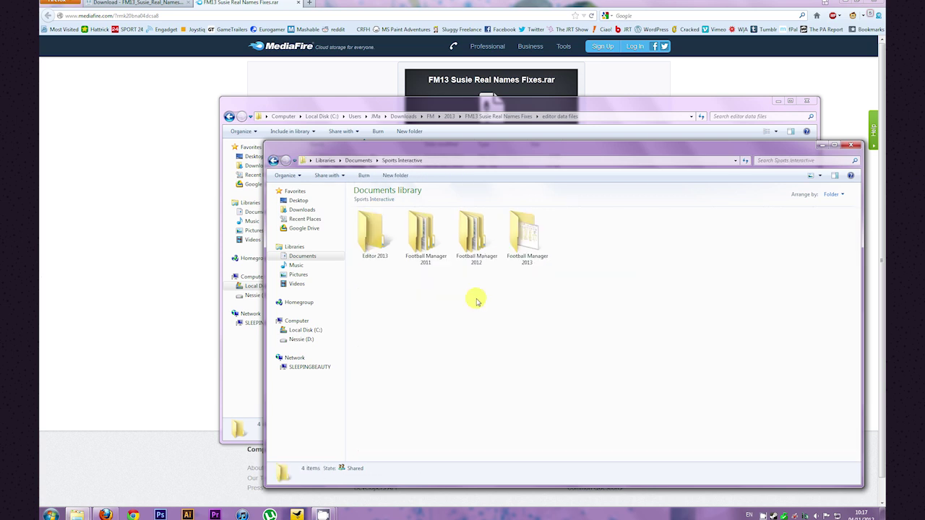
double_click(527, 231)
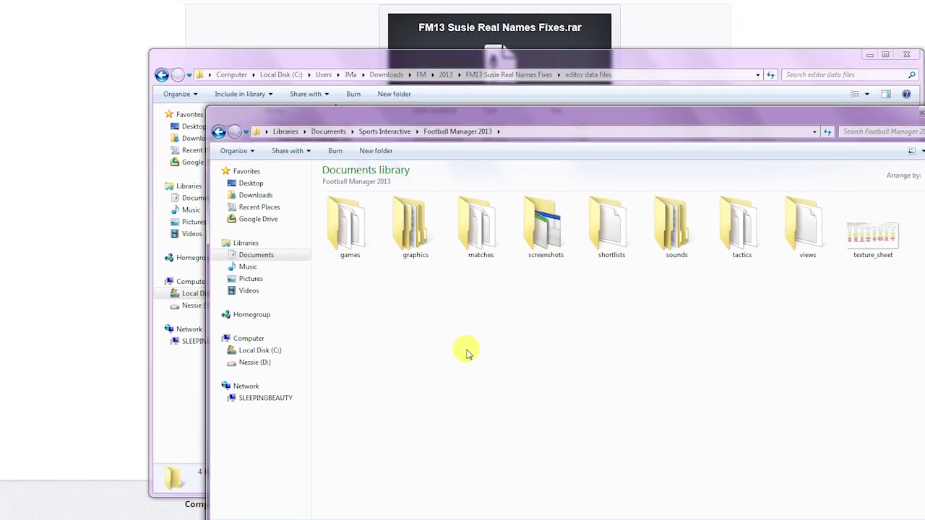
Create a folder named "editor data" in the Football Manager 2013 documents folder and open it.
right_click(466, 353)
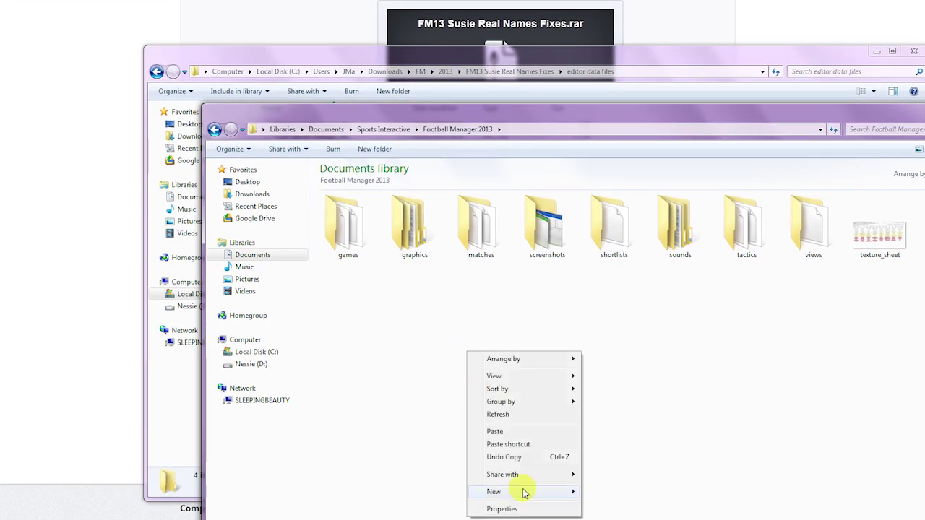
left_click(609, 493)
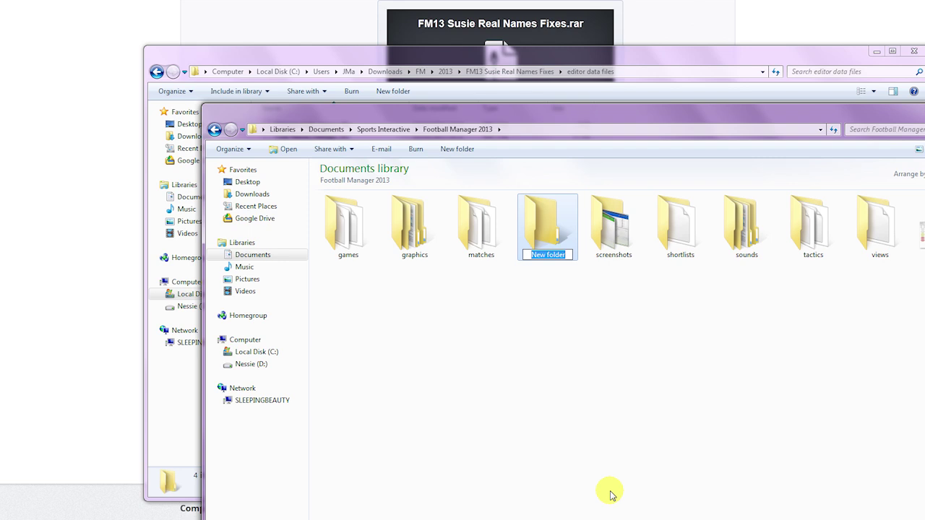
type("editor data")
key("Return")
left_click(344, 224)
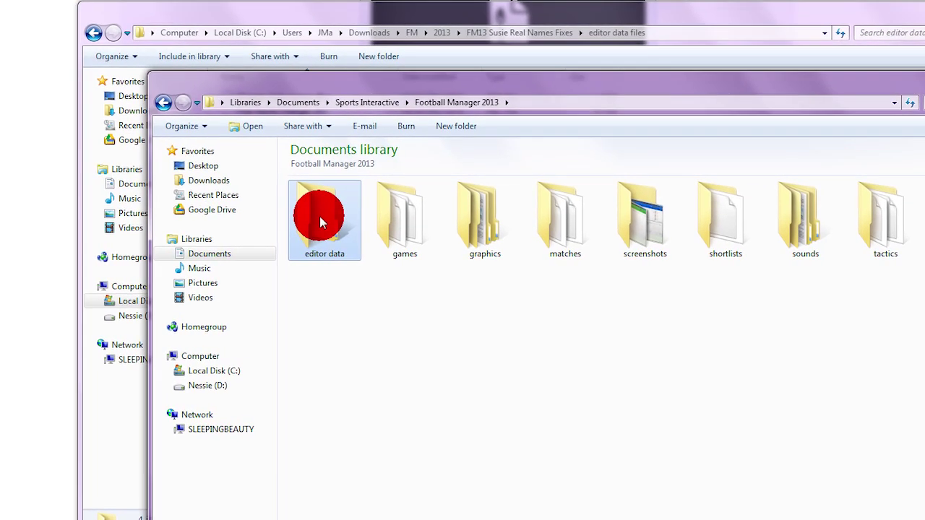
double_click(320, 217)
Copy all four .dbc files from the extracted pack's editor data files folder into the new editor data folder.
left_click(604, 39)
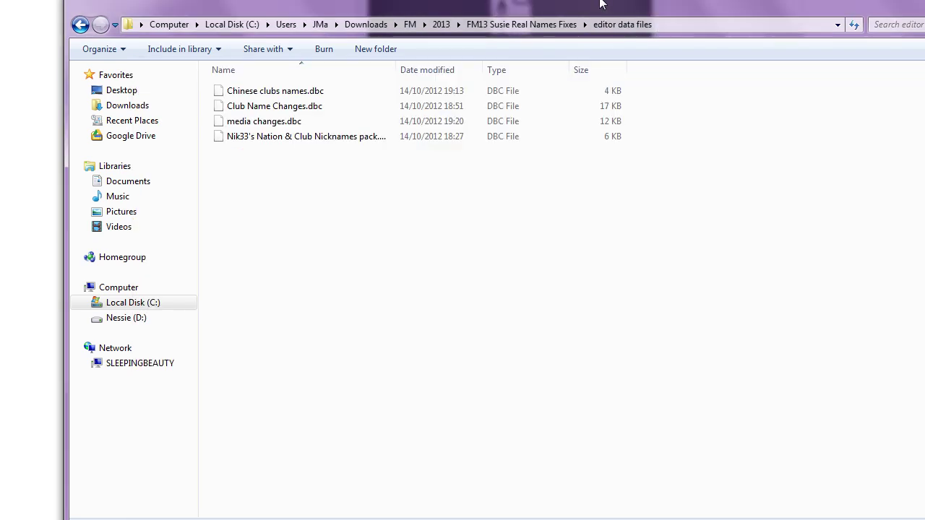
key("ctrl+a")
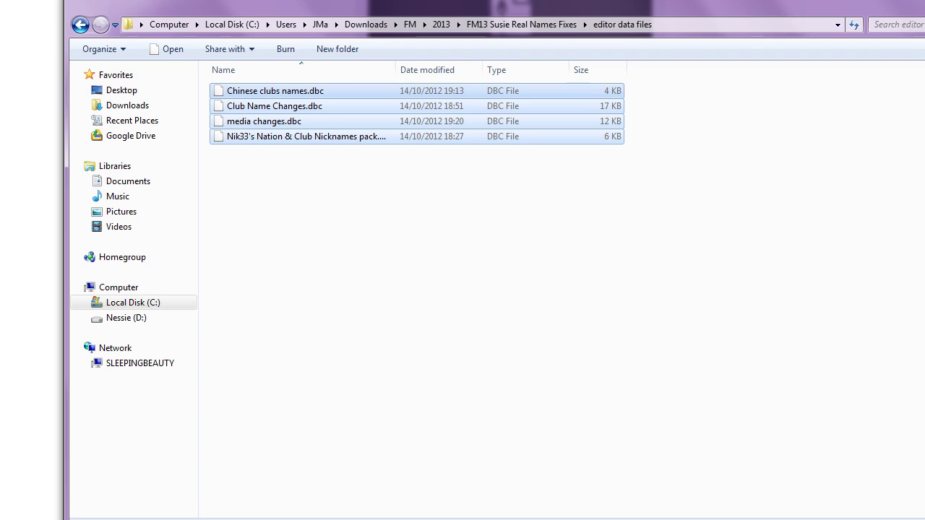
key("alt+Tab")
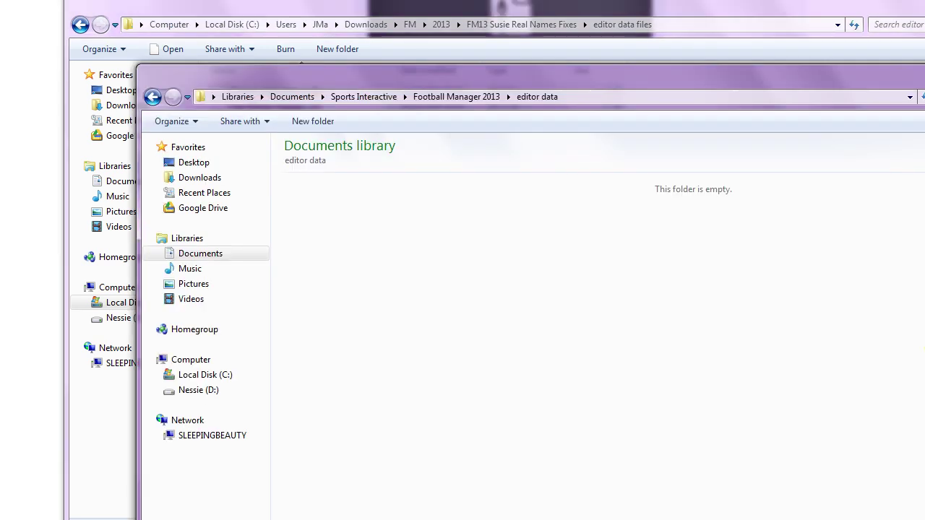
key("ctrl+v")
left_click(867, 244)
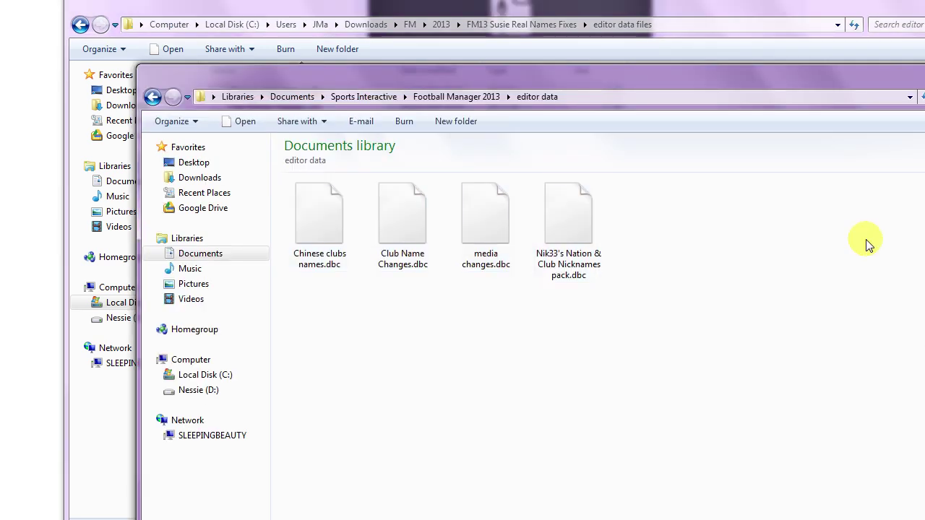